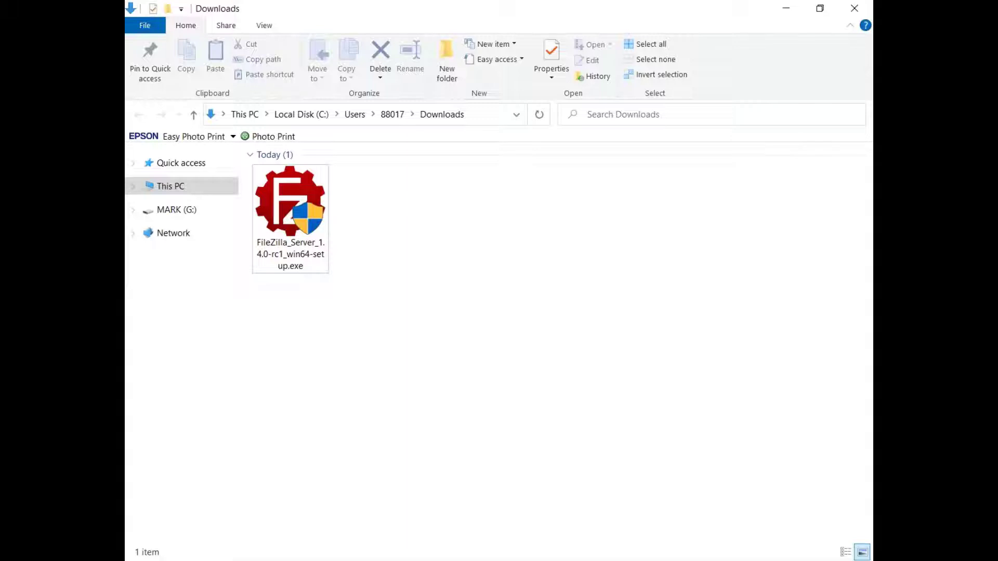
Run FileZilla_Server_1.4.0-rc1_win64-setup.exe, allow it to make changes to the device, and proceed to the component selection.
click(291, 241)
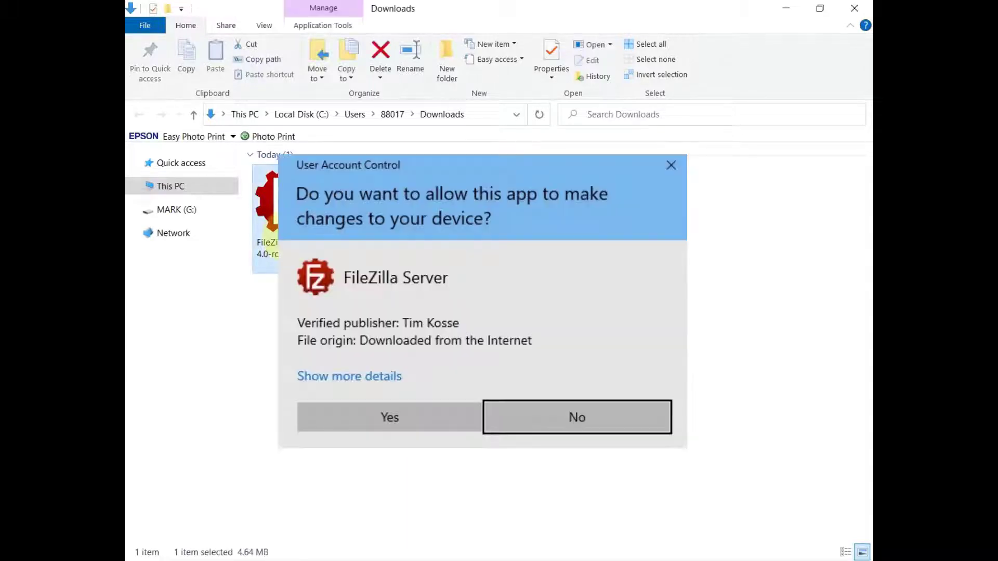
click(388, 417)
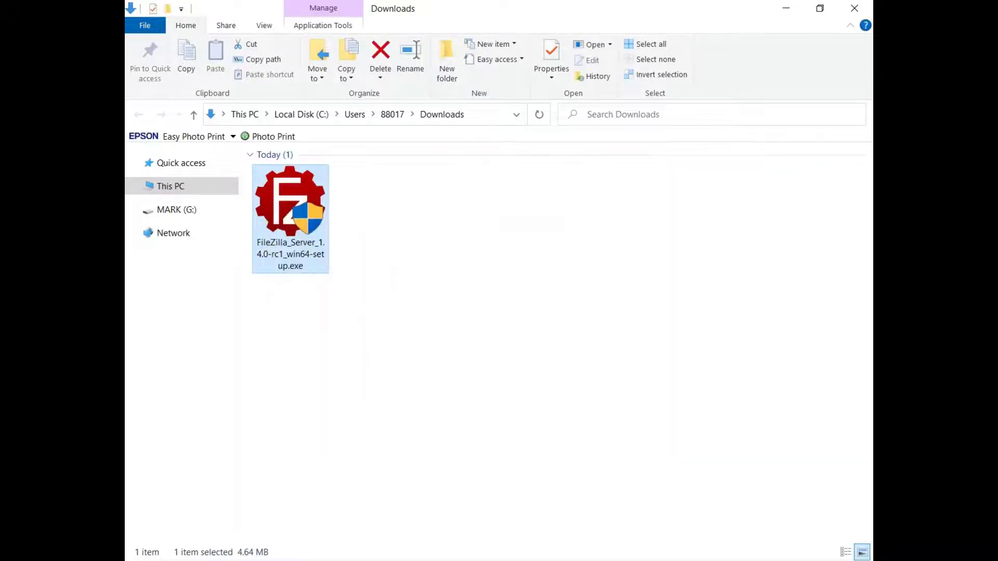
click(575, 408)
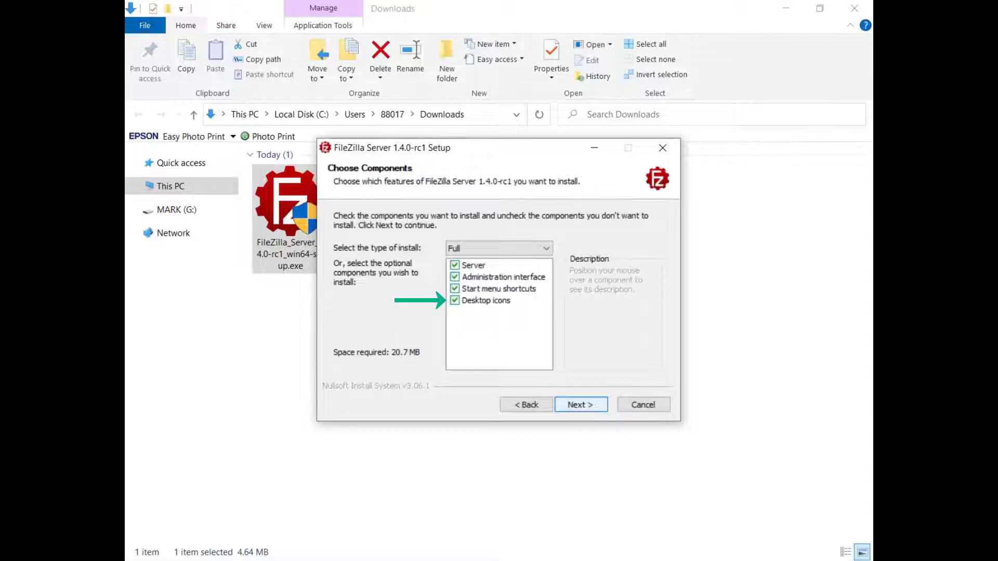
Keep the Full install type with all components and name the Start Menu folder FTP Server.
click(578, 408)
click(577, 405)
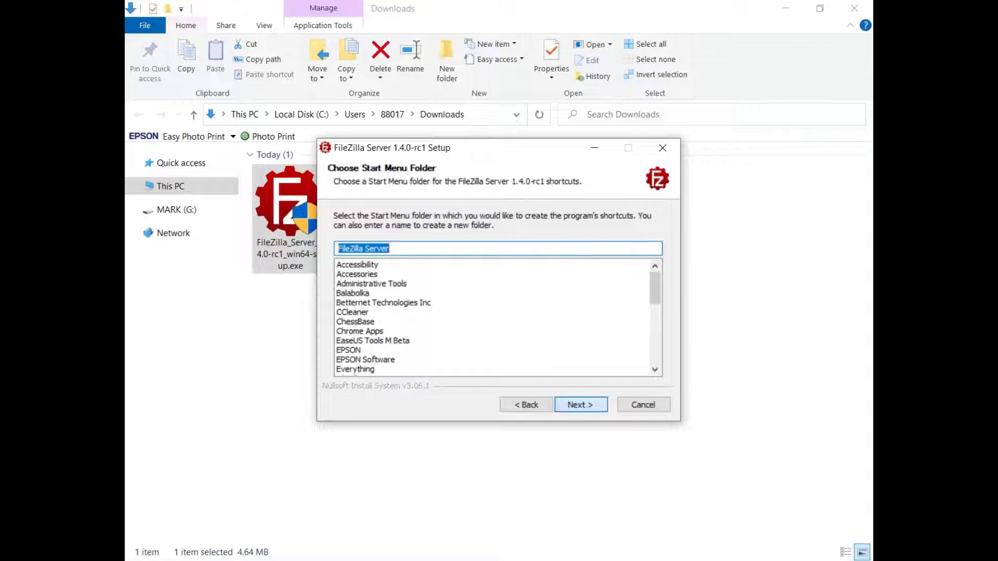
text(FTP Server)
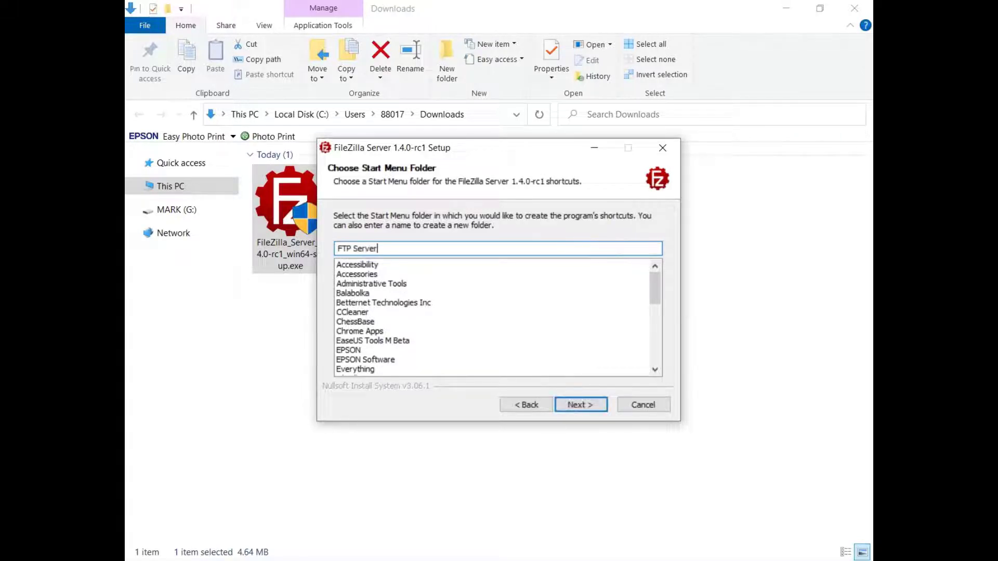
click(576, 405)
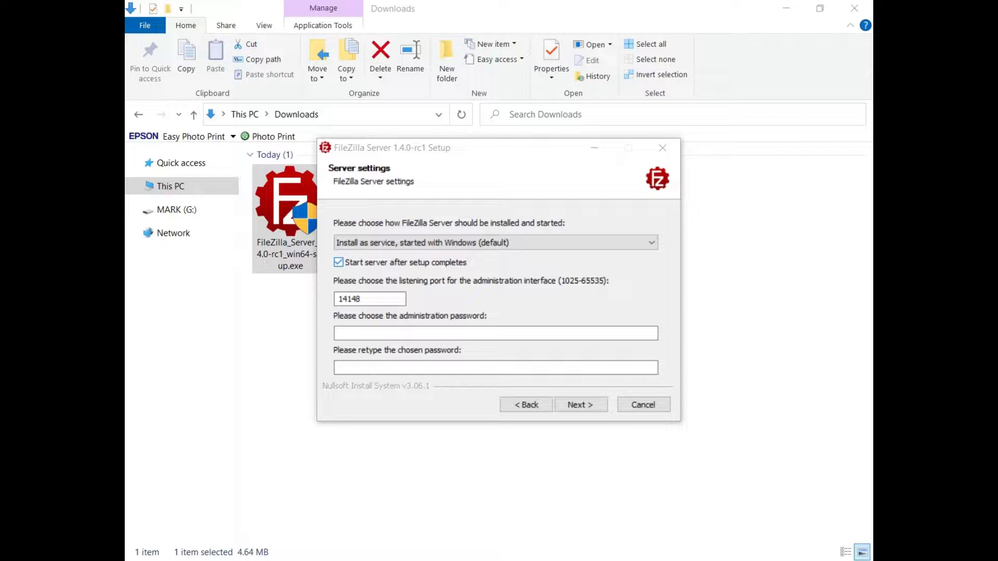
Keep the service starting with Windows and listening port 14148, and enter and confirm the administration password.
click(652, 245)
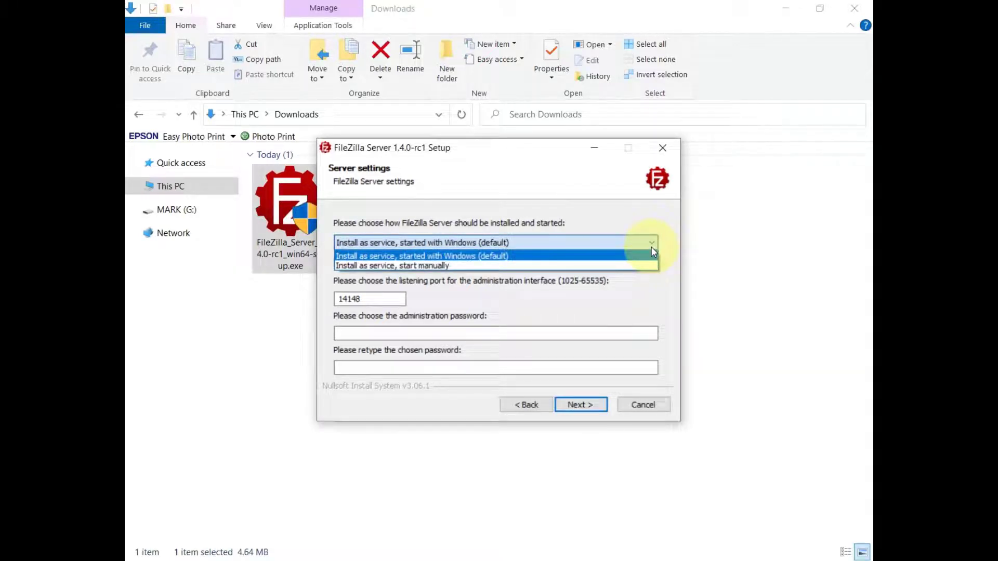
click(653, 251)
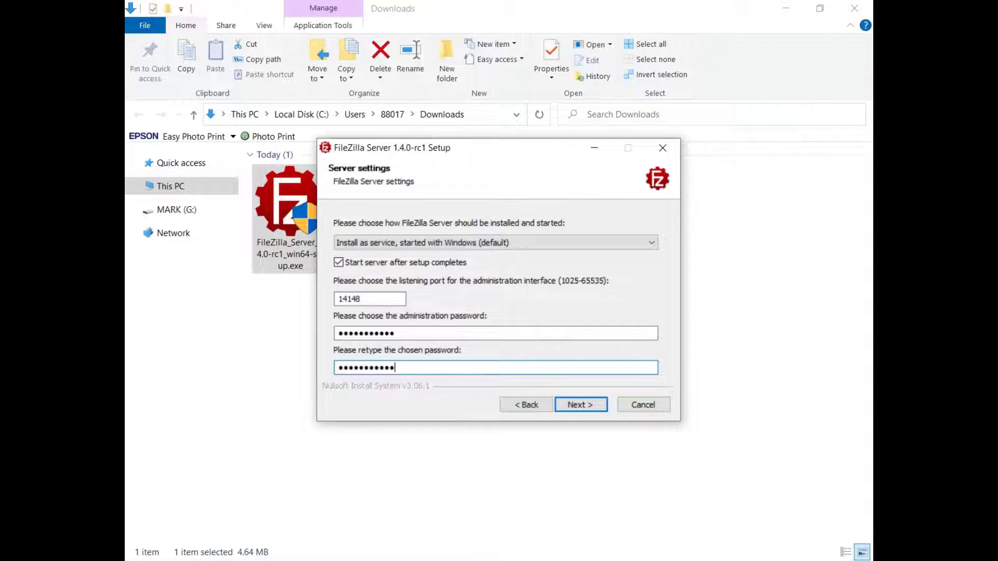
click(579, 407)
Keep the administration interface starting at logon for all users and install the server.
click(652, 246)
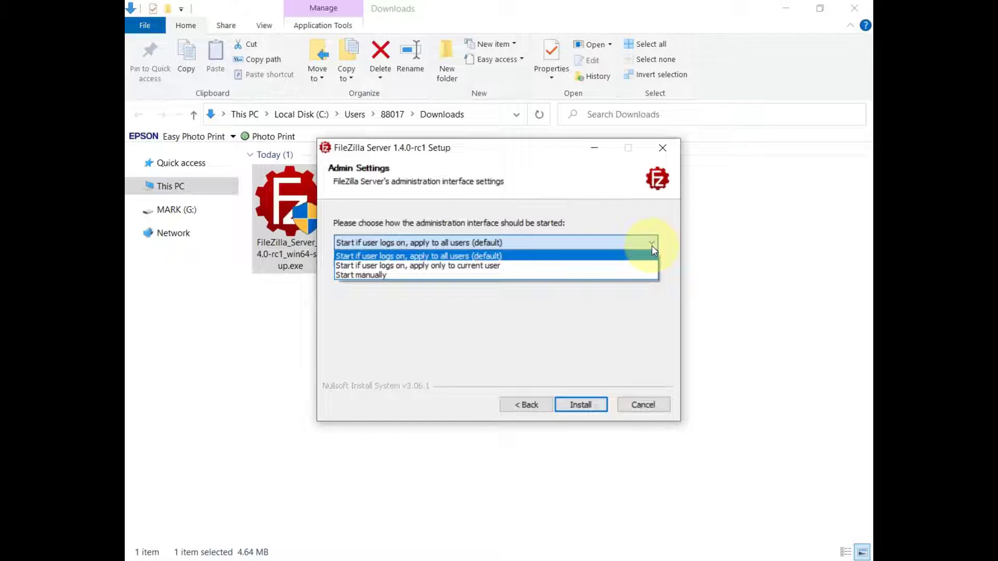
click(580, 405)
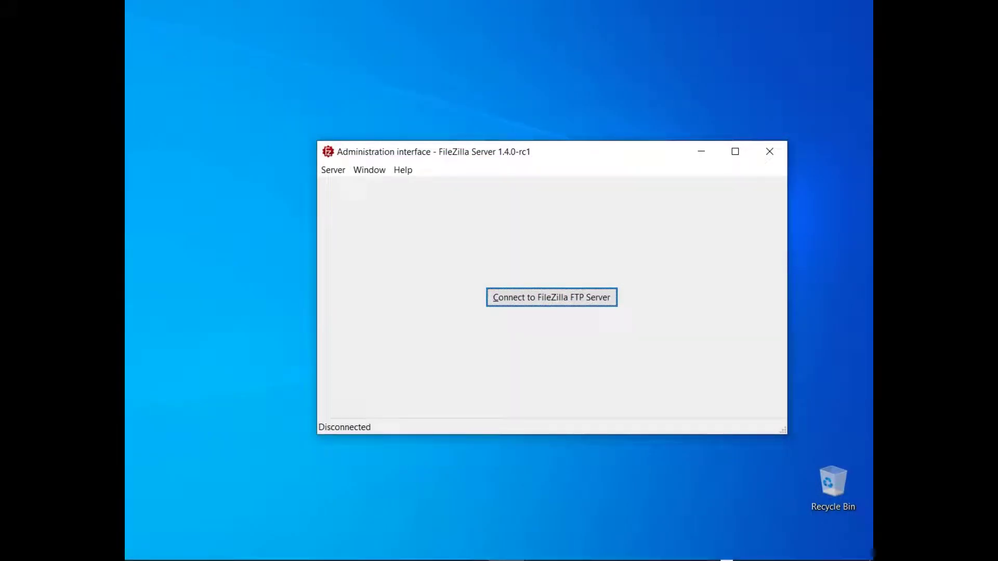
Connect to the server at 127.0.0.1, port 14148, with the administration password, saving it and connecting automatically at startup.
click(549, 297)
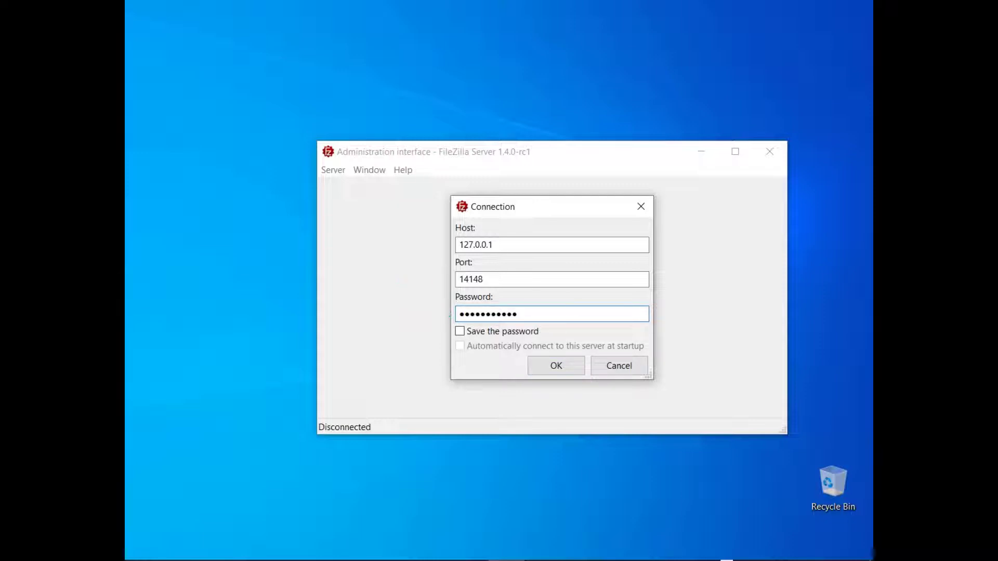
click(460, 332)
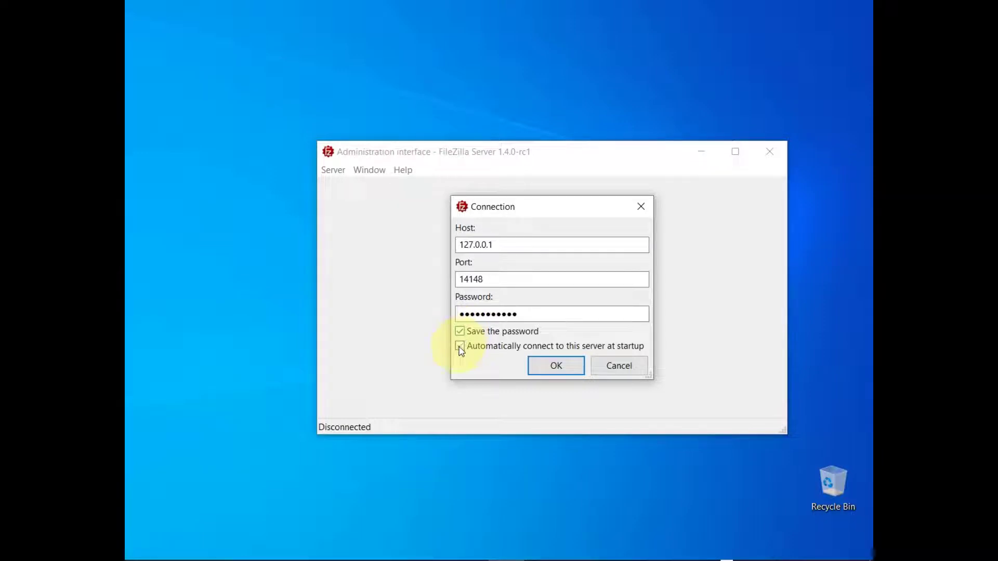
click(460, 347)
click(556, 370)
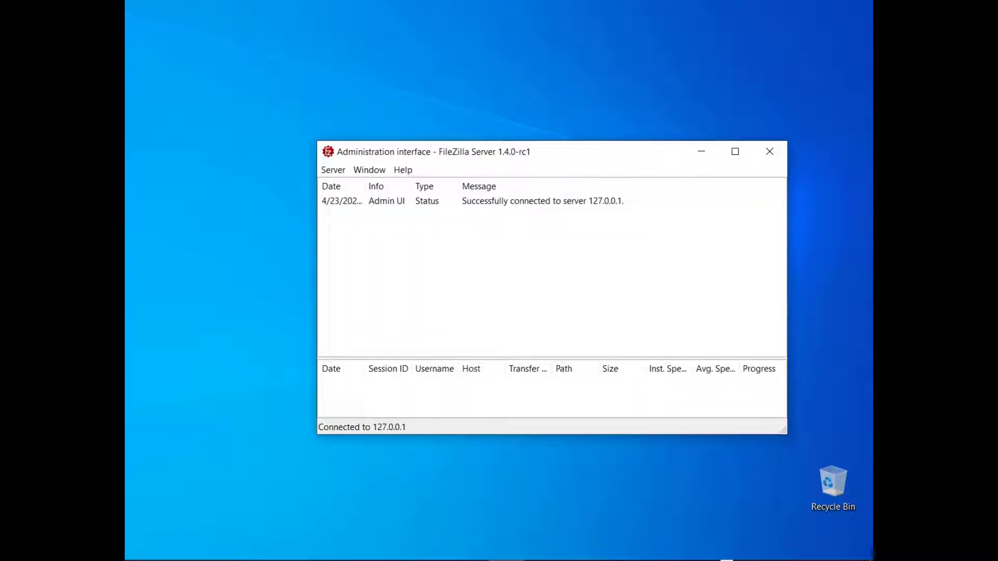
Add a user named TestUser in the server's rights management settings.
click(332, 170)
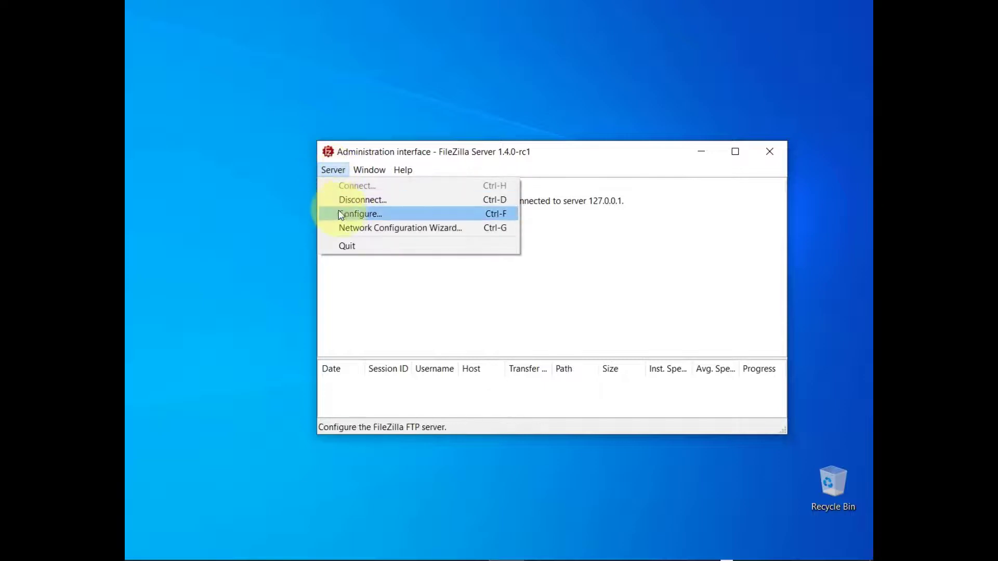
click(341, 214)
click(310, 199)
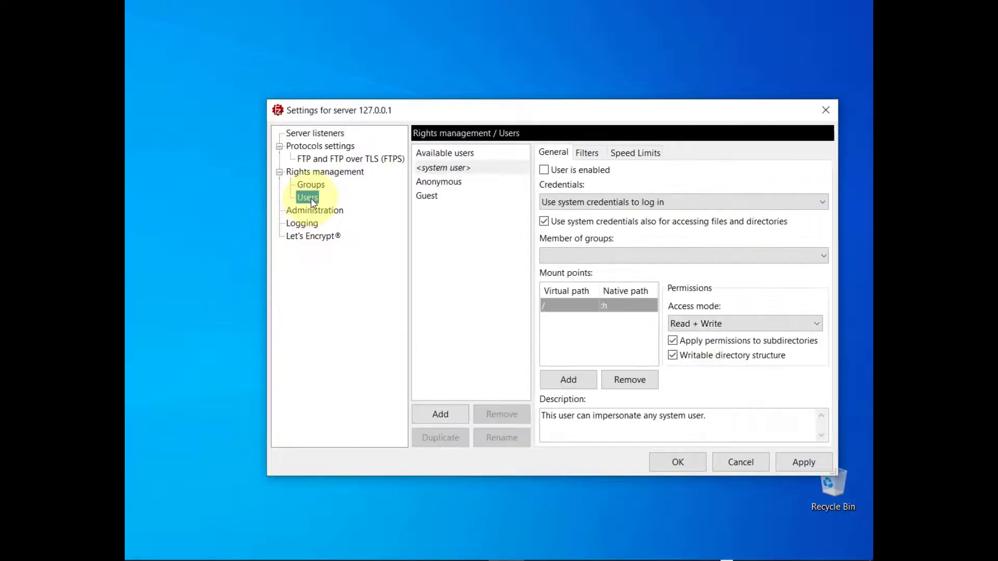
click(441, 417)
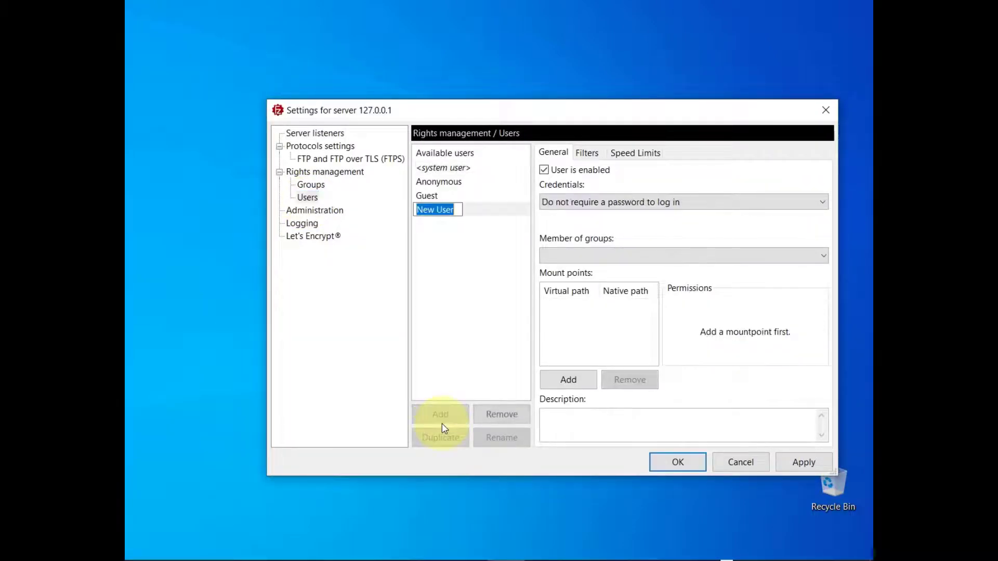
text(TestUser)
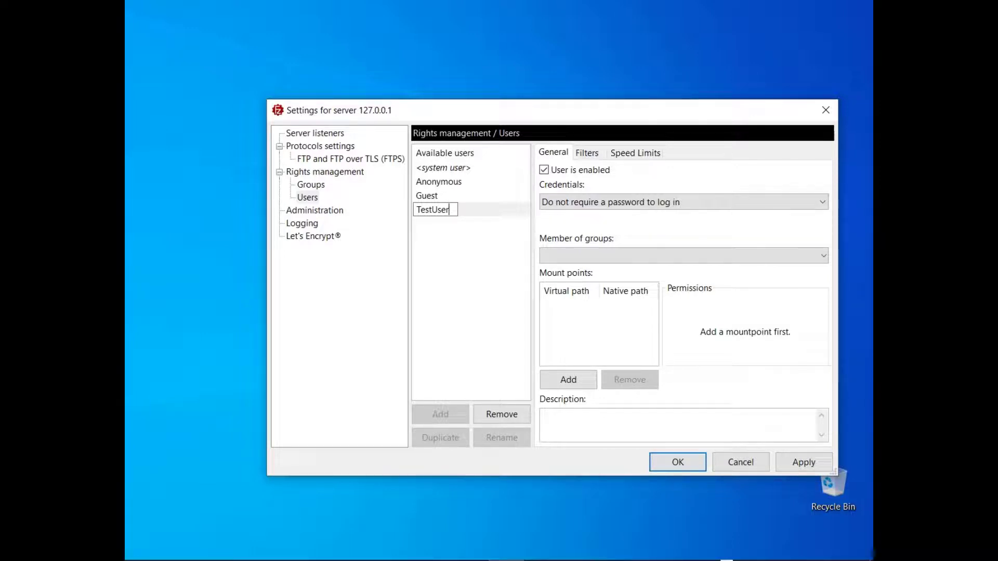
key(Return)
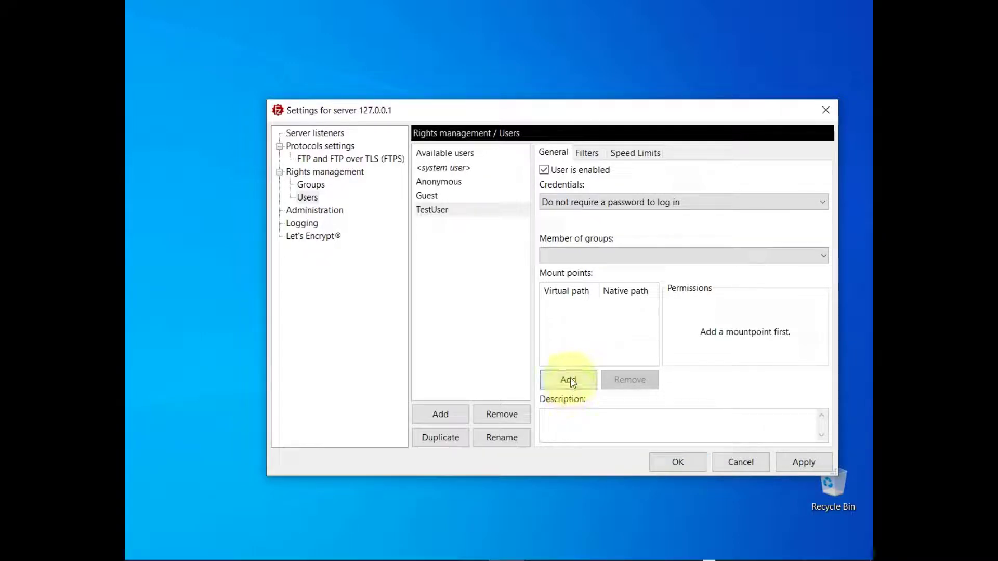
Add a mount point for TestUser mapping / to c:\ftproot\username with Read + Write access.
click(568, 379)
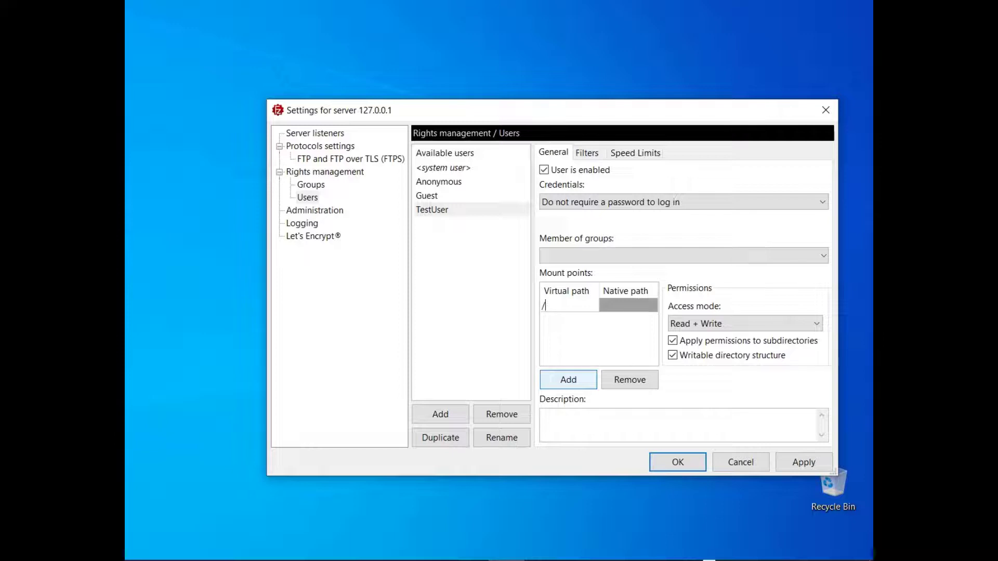
key(Tab)
text(root\username)
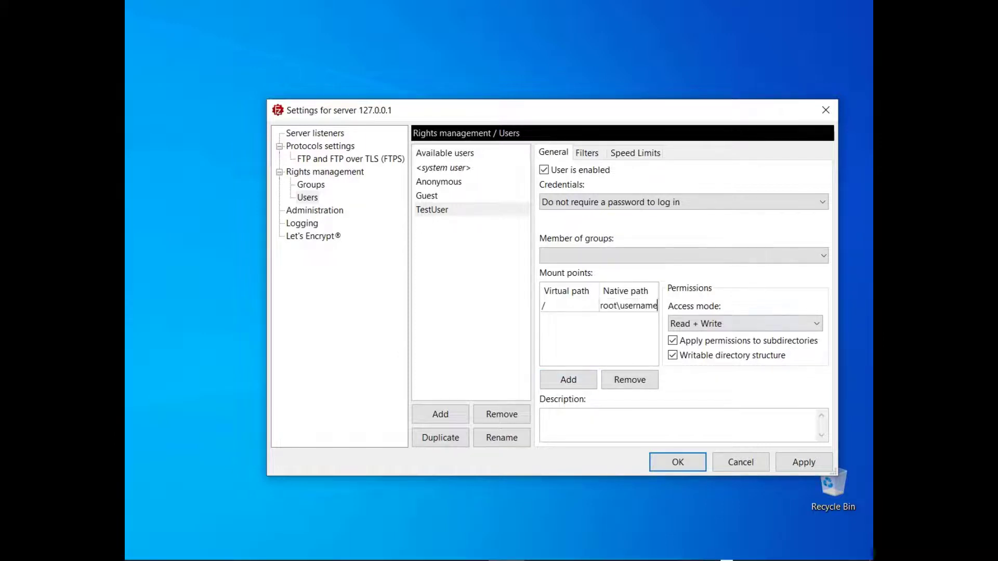
click(817, 327)
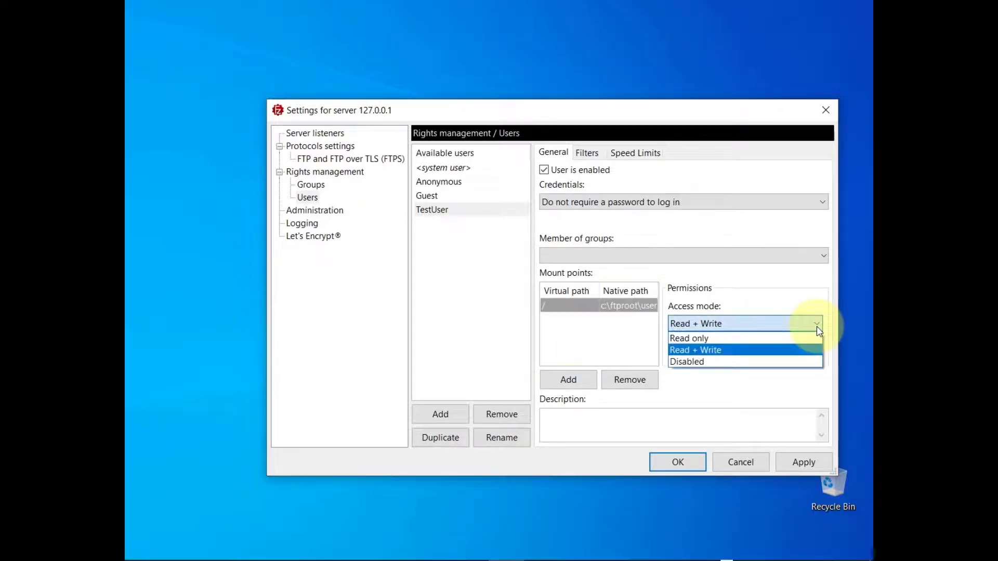
Add a second mount point mapping /shared to d:\shared and set its access mode to Read only.
click(568, 381)
click(568, 382)
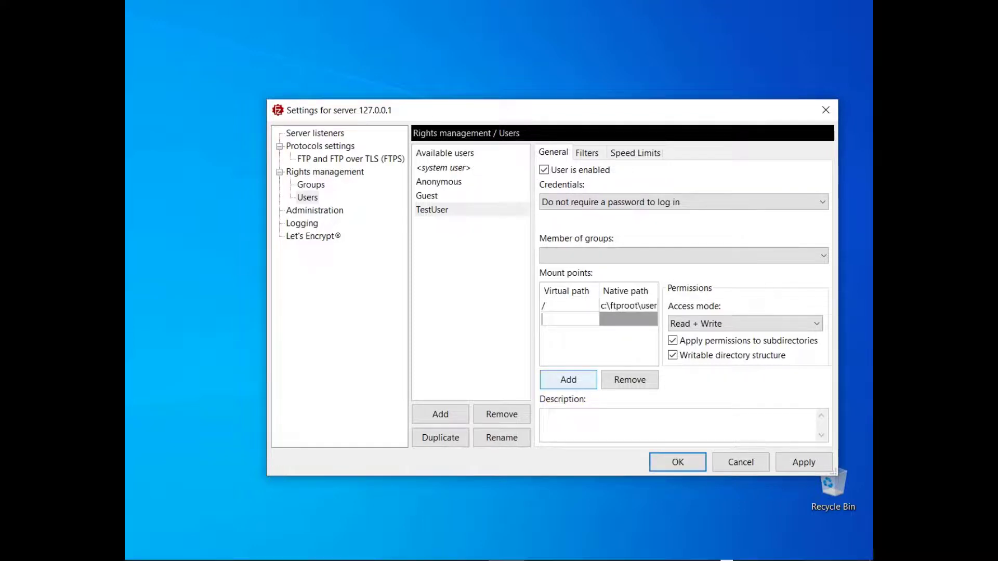
text(/shared)
key(Tab)
text(d:\shared)
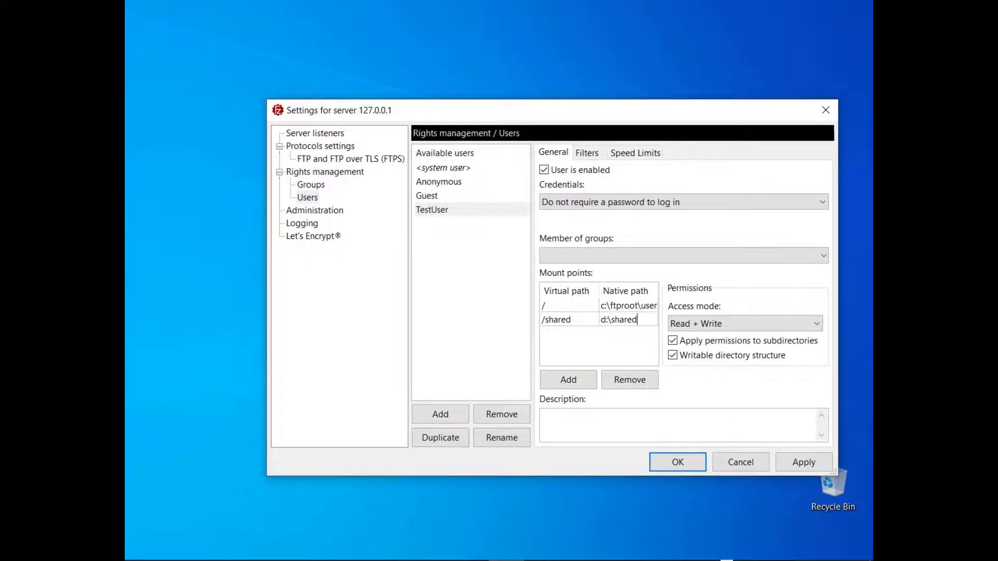
click(816, 324)
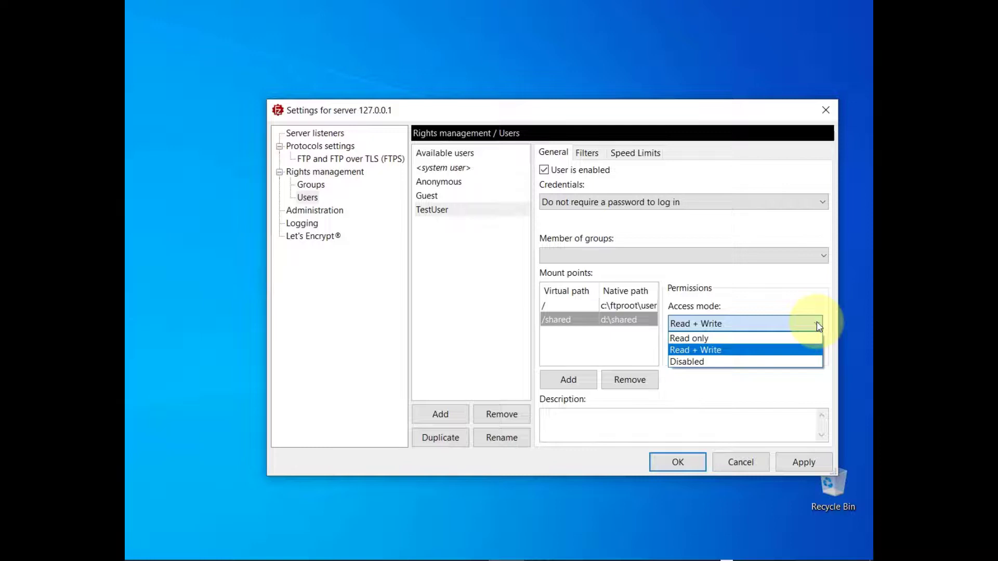
click(815, 338)
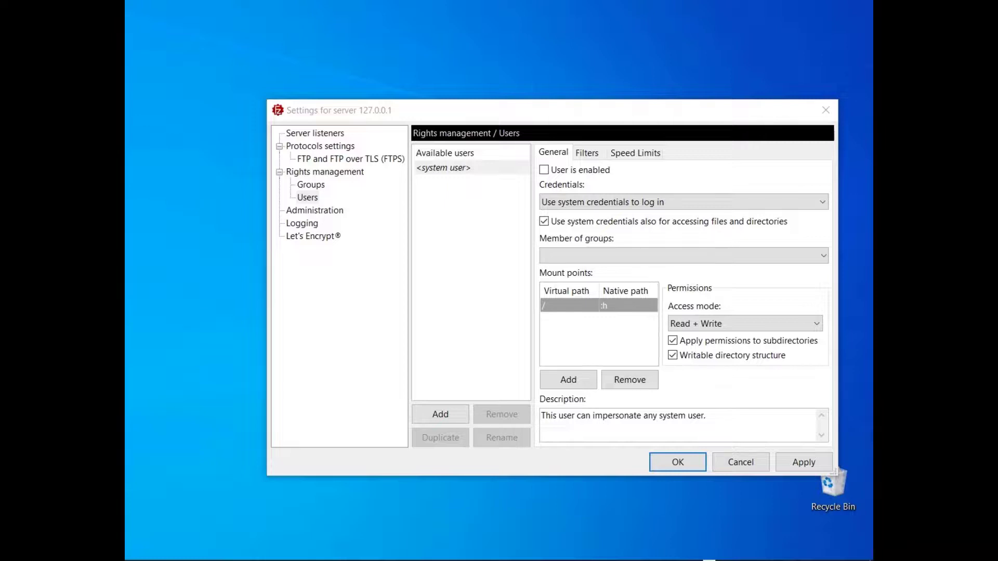
Examine the credentials options available for the system user.
click(822, 204)
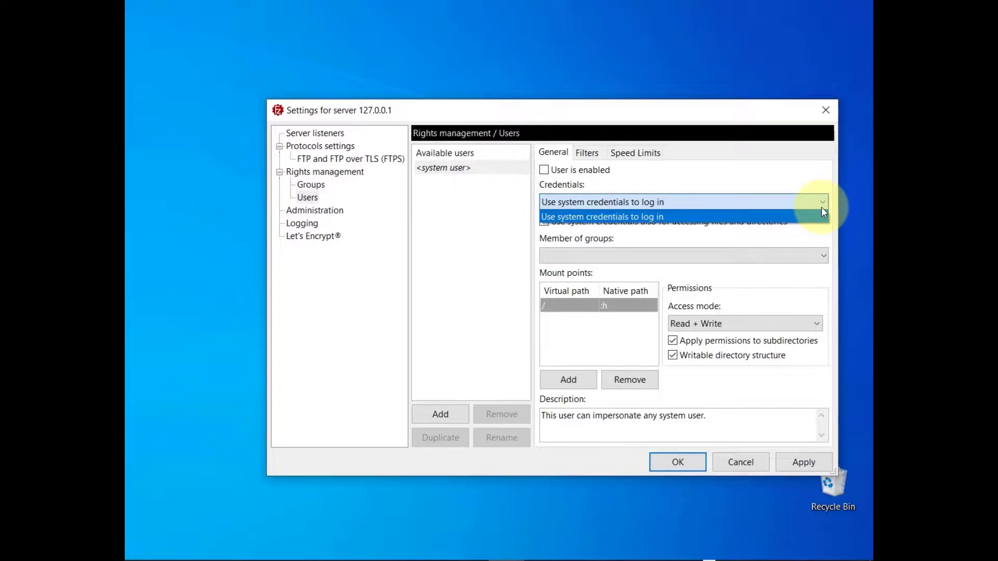
click(821, 213)
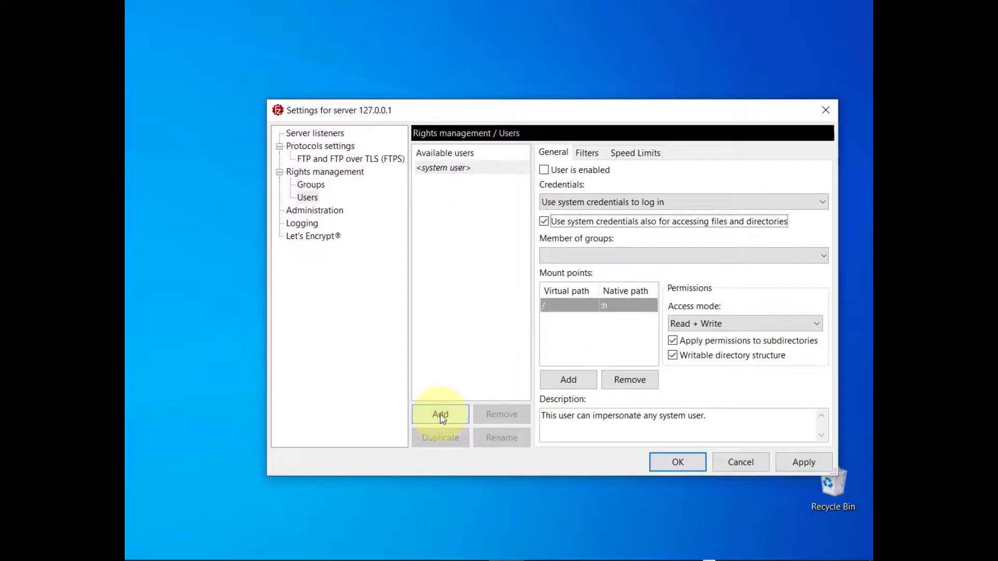
Add a user named Anonymous that does not require a password to log in.
click(441, 414)
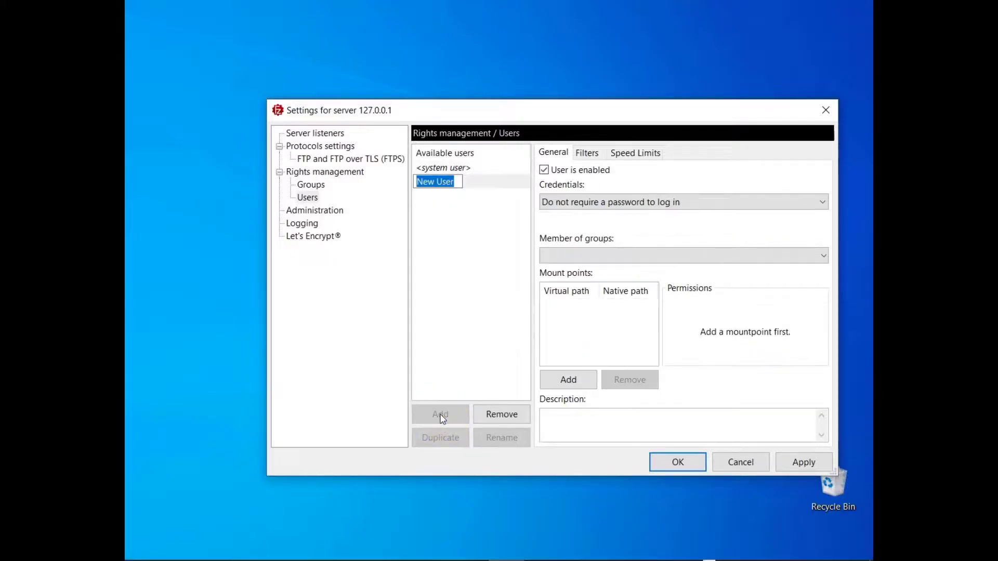
text(Anonymous)
key(Return)
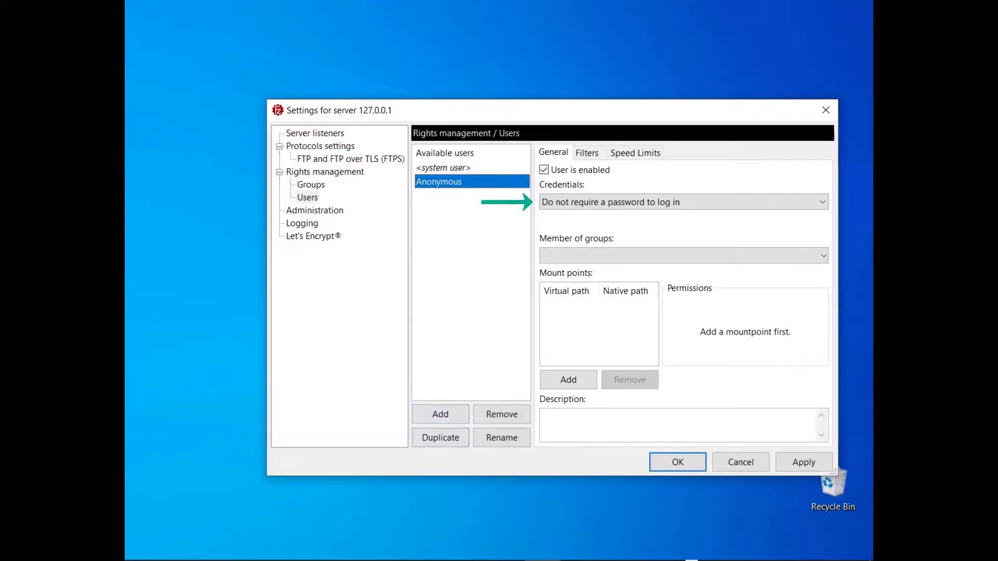
Add a user named Guest that requires a password to log in, and paste the account password.
click(440, 414)
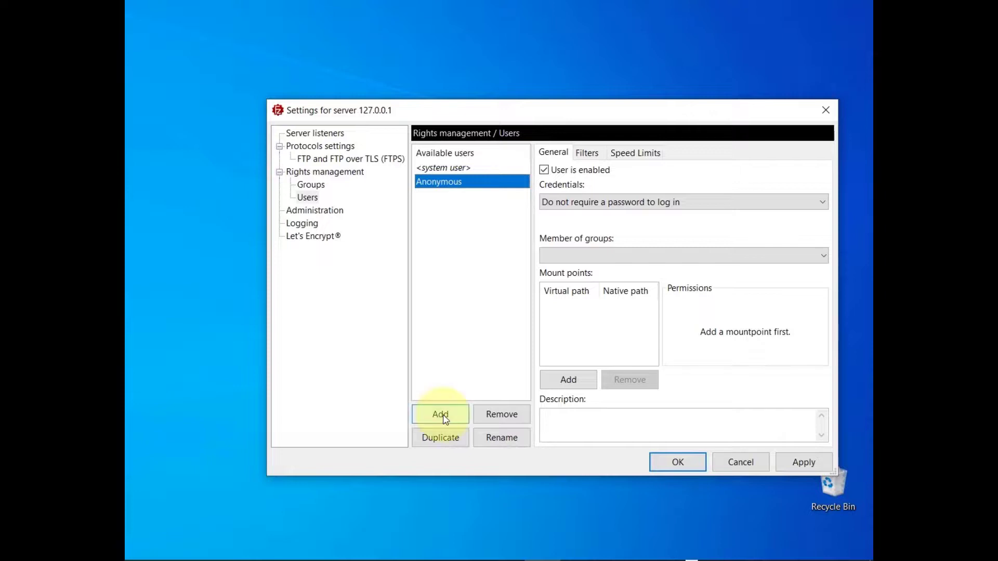
text(Guest)
key(Return)
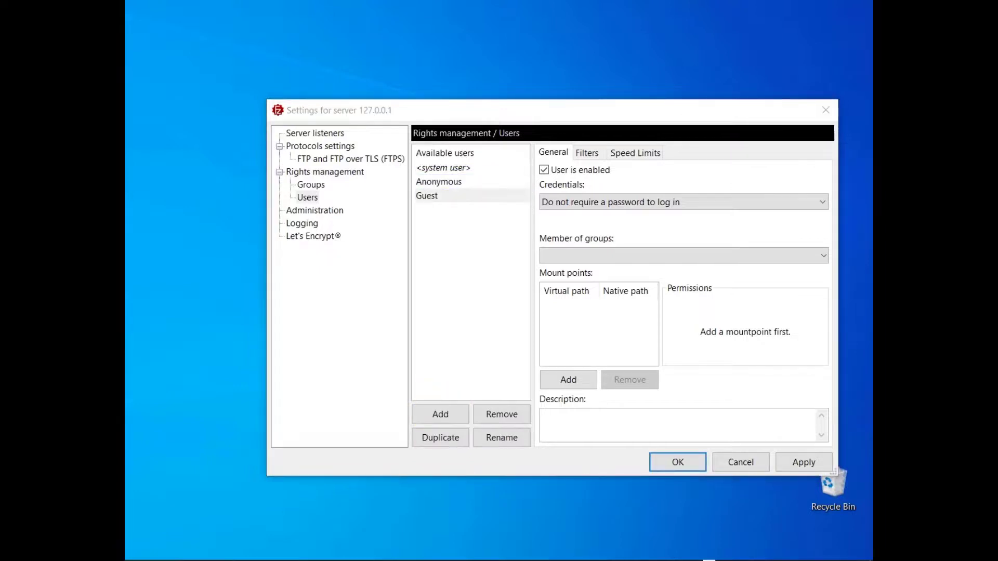
click(822, 204)
click(823, 229)
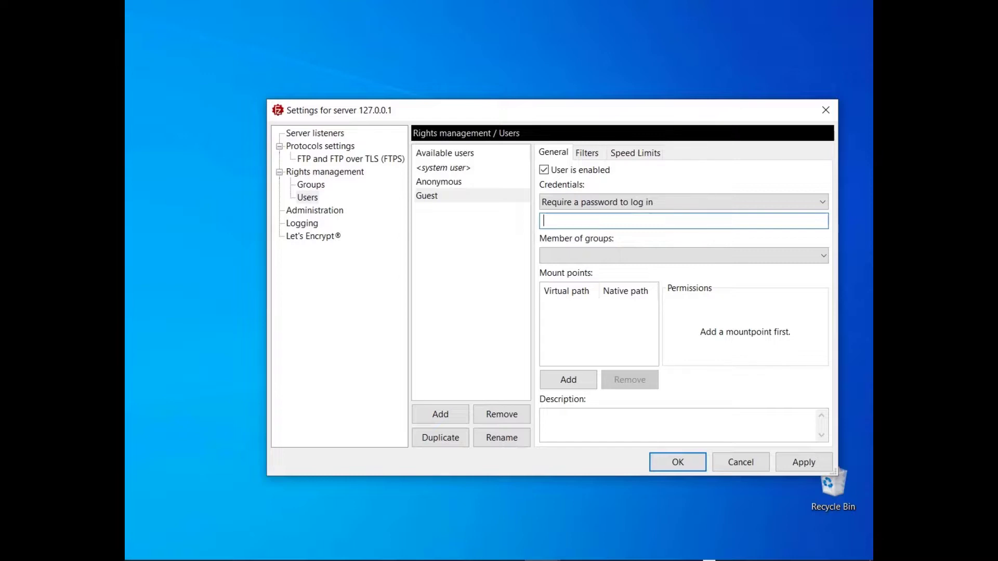
key(ctrl+v)
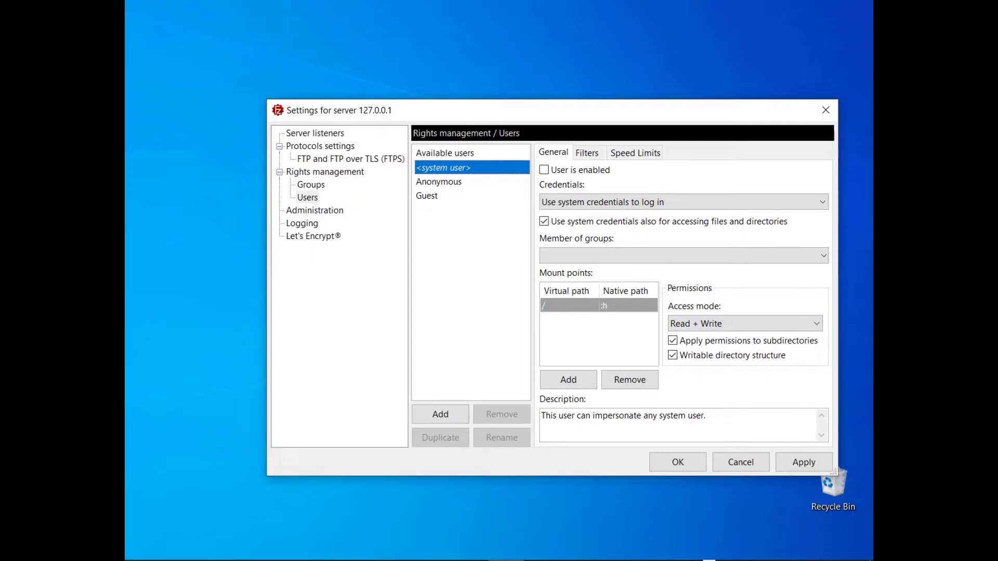
Create a new group in the rights management settings and add a mount point to it.
click(307, 197)
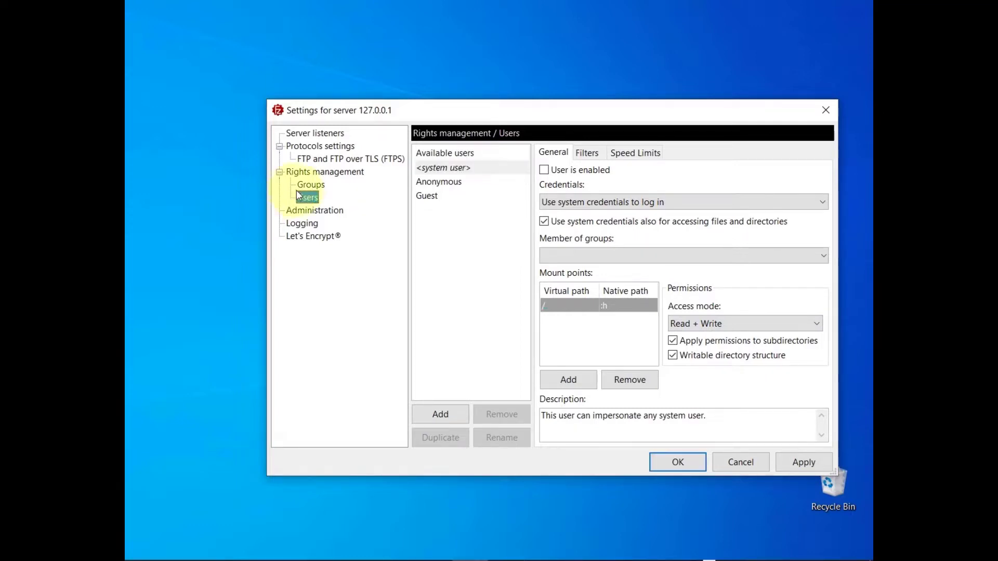
click(310, 184)
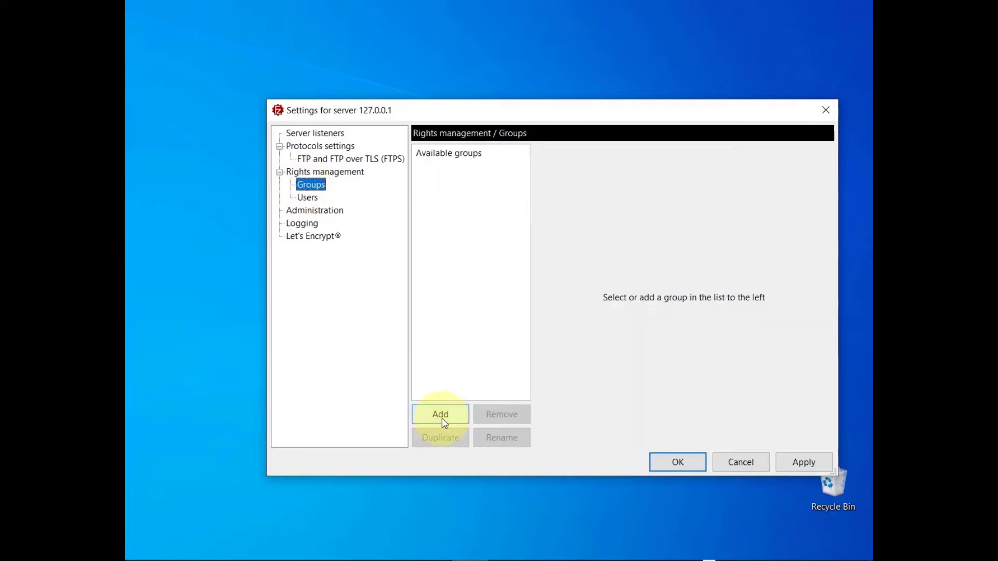
click(441, 418)
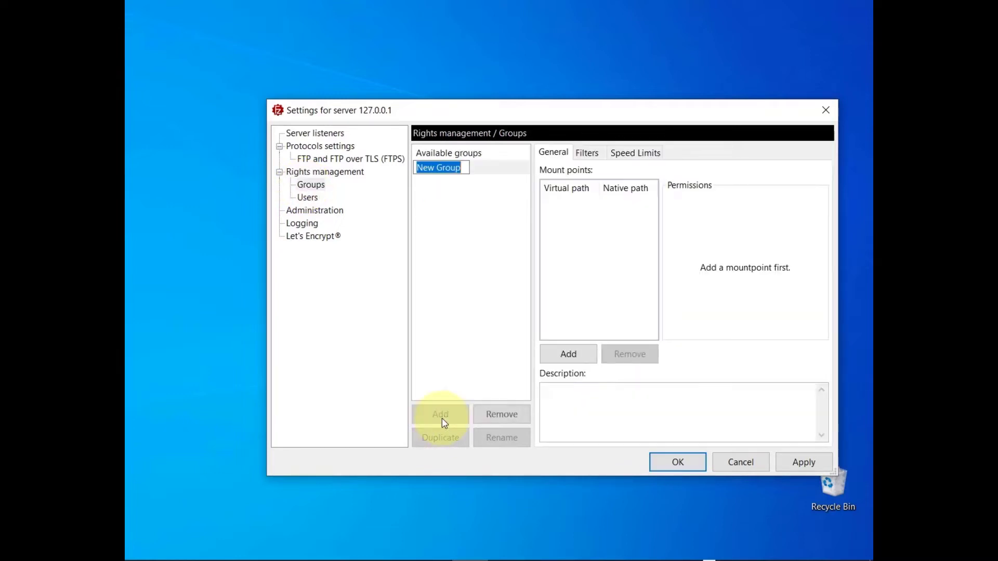
click(571, 357)
text(C:\ftproot\:u)
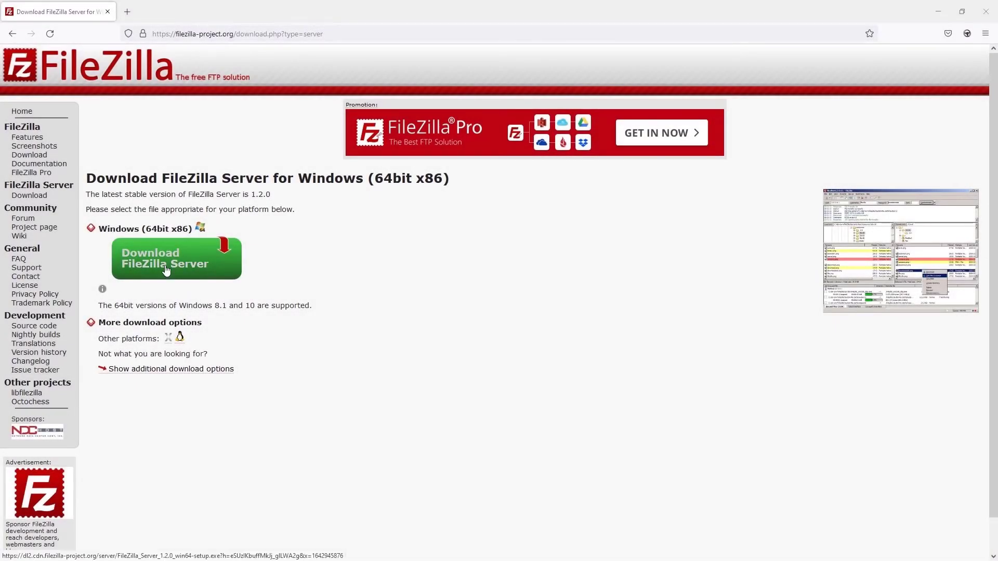
In the browser, request the 64-bit Windows FileZilla Server download and choose to buy the edition with manual.
click(165, 271)
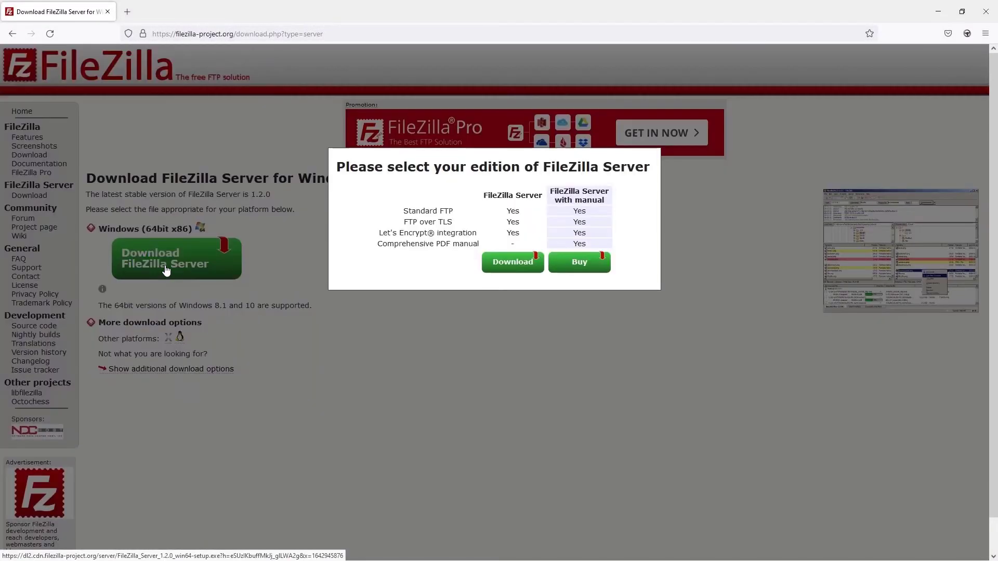
click(578, 270)
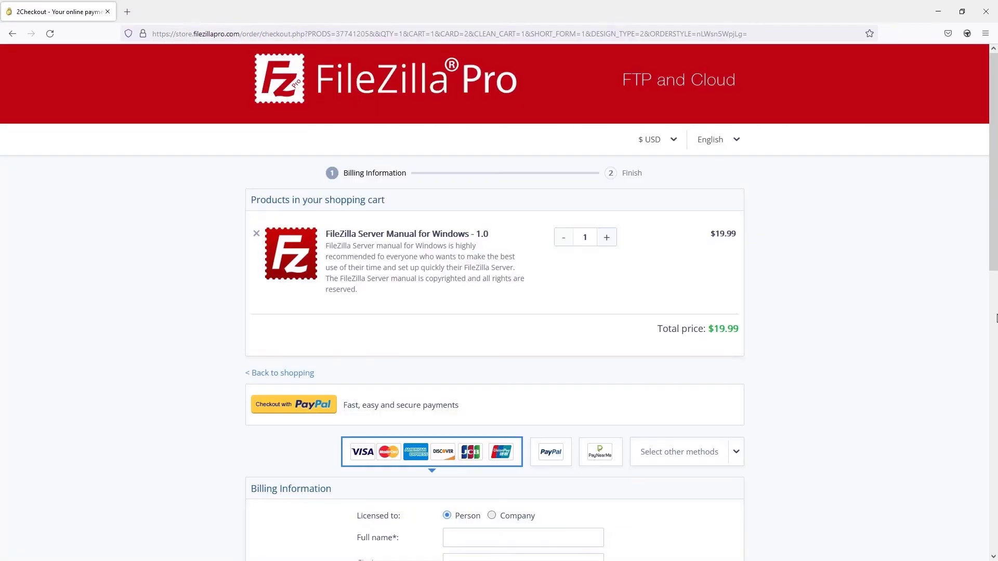